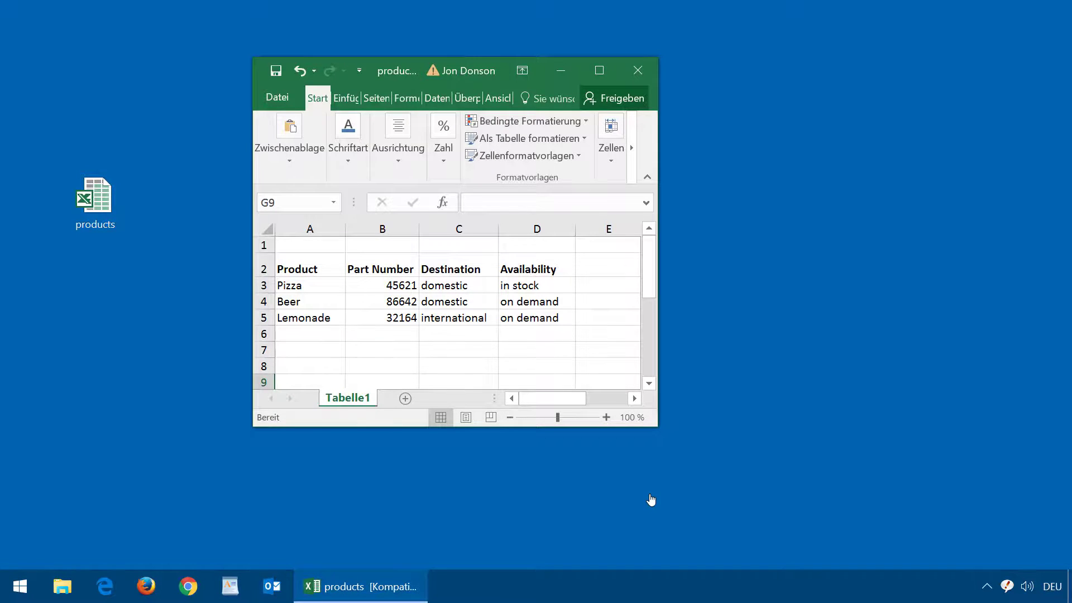
- Select cell B4, Beer's part number 86642, in the products sheet
left_click(391, 302)
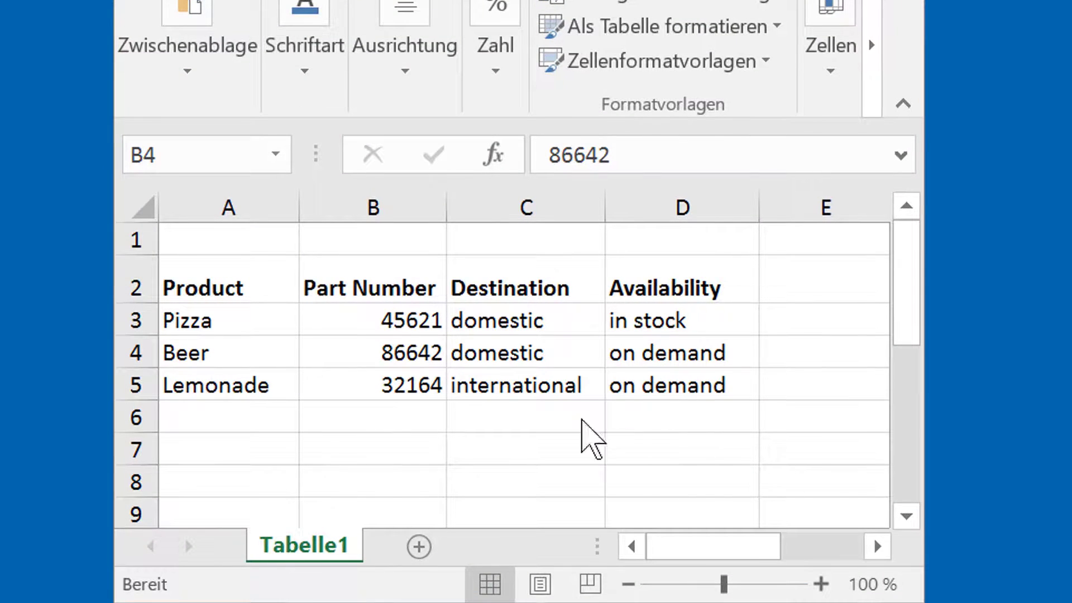
left_click(385, 353)
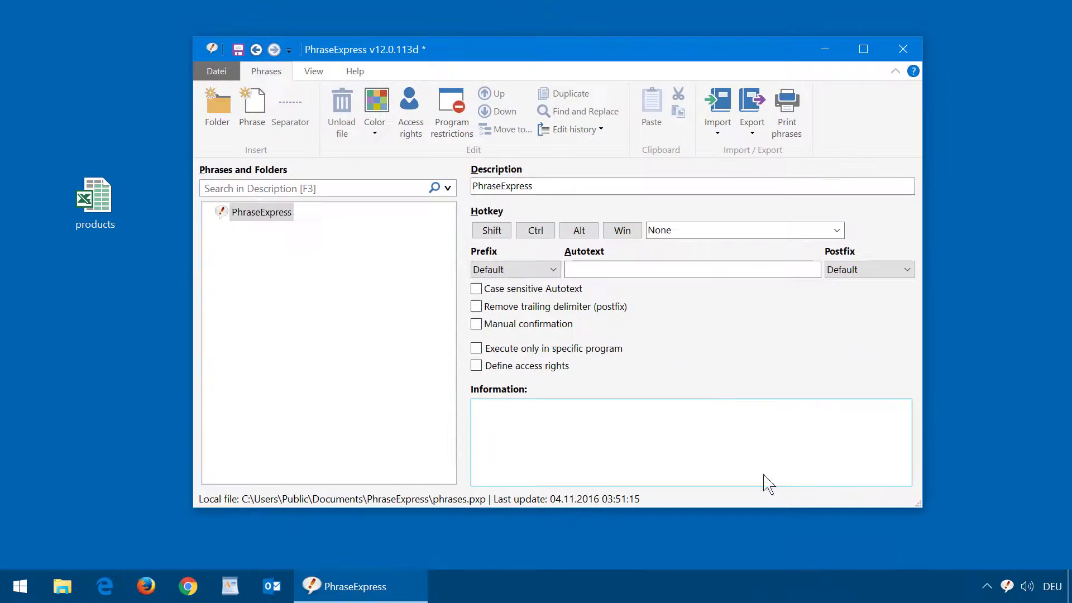
- Add a new phrase with description 'XLS' and clear its prefilled phrase content
left_click(252, 108)
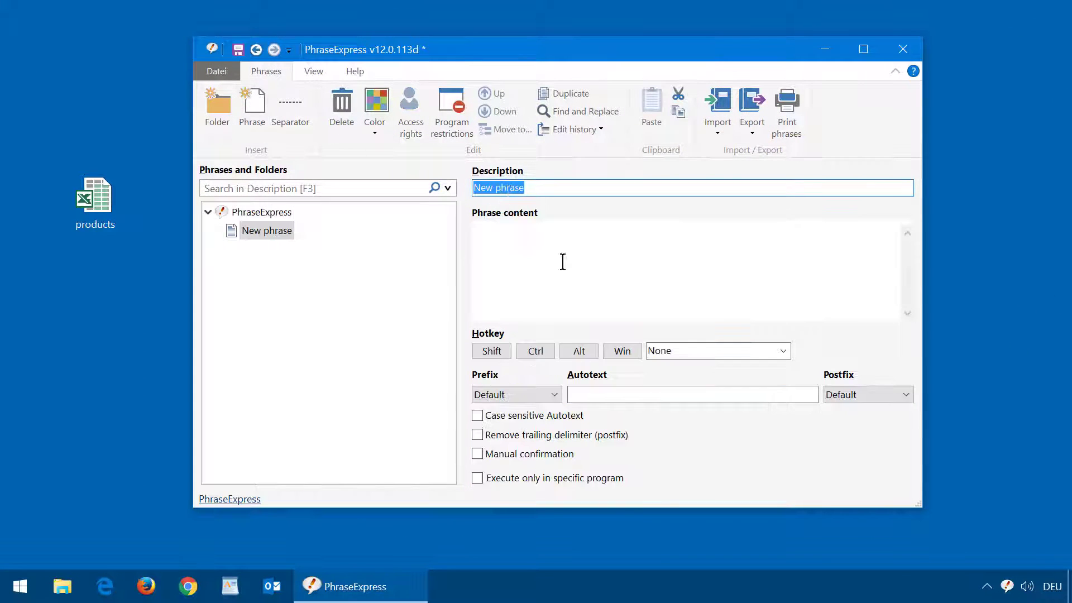
type("XLS")
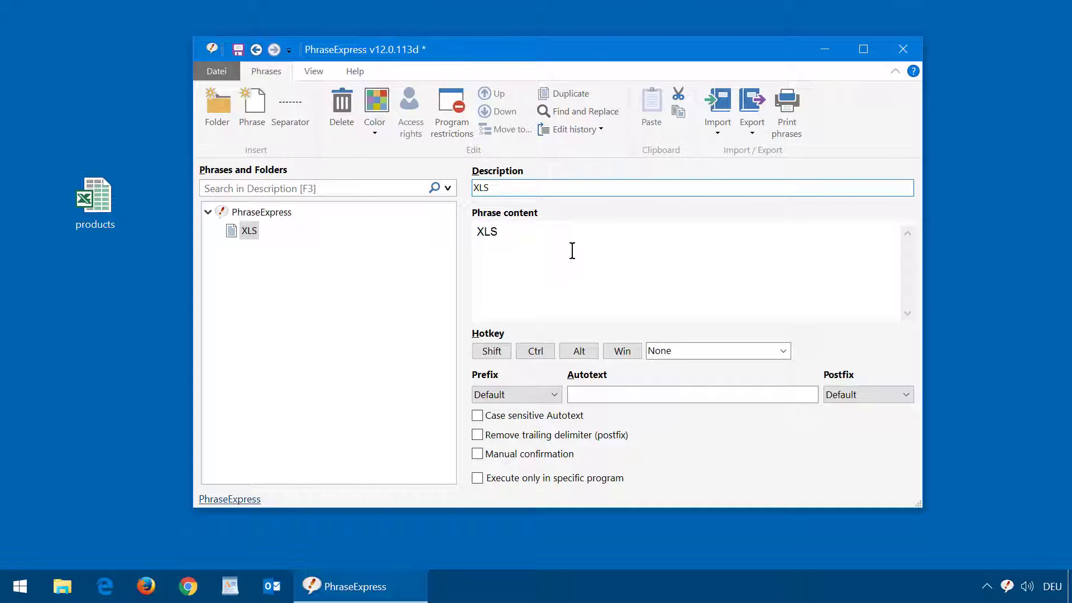
key("Tab")
key("Delete")
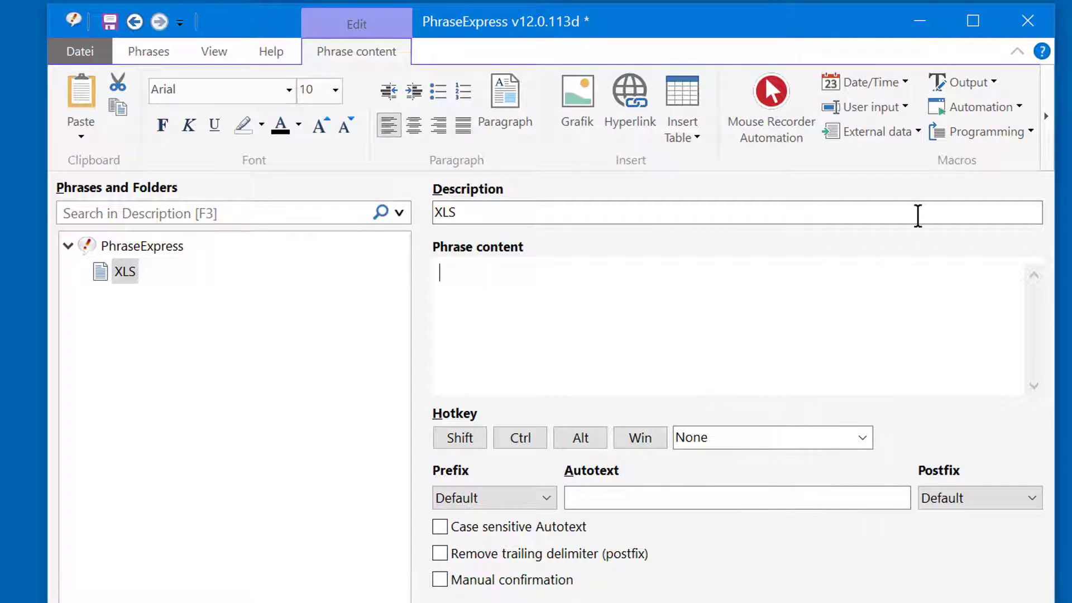
- Start an MS Excel cells macro using products.xls from the Desktop as its source file
left_click(911, 133)
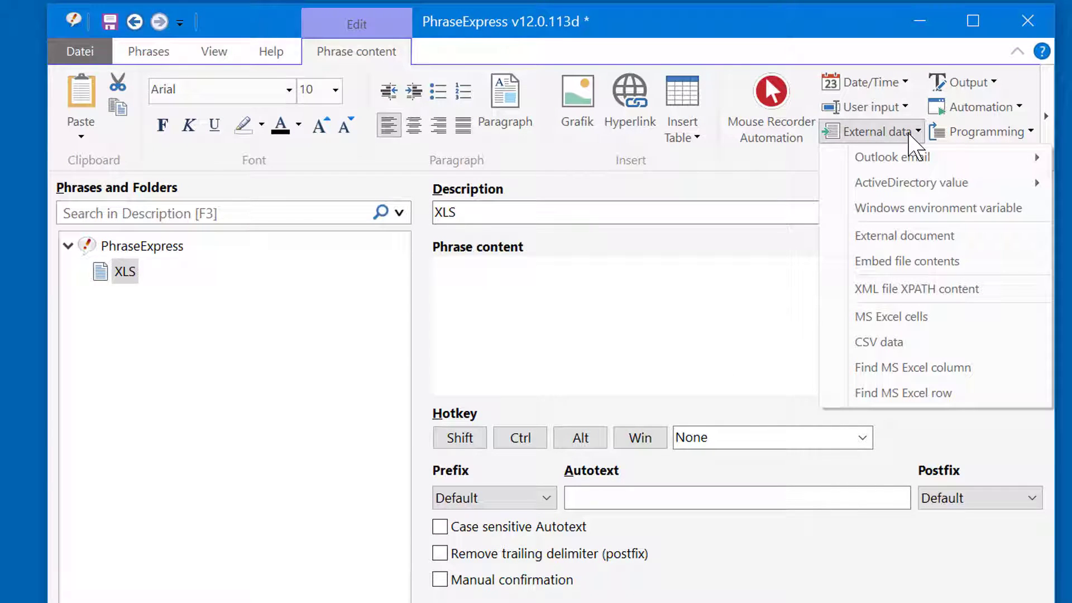
left_click(943, 321)
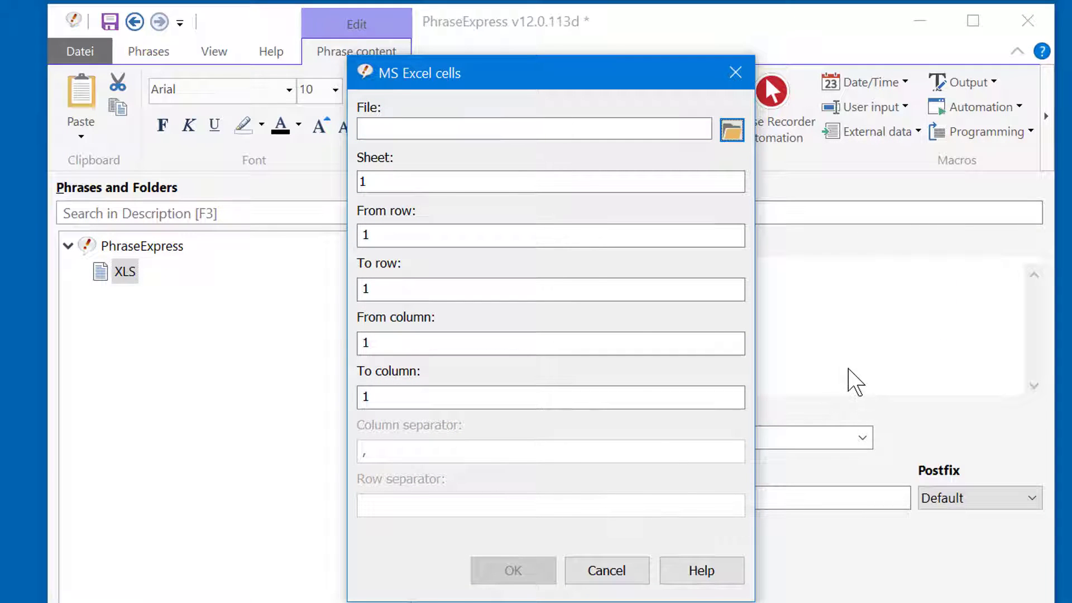
left_click(732, 130)
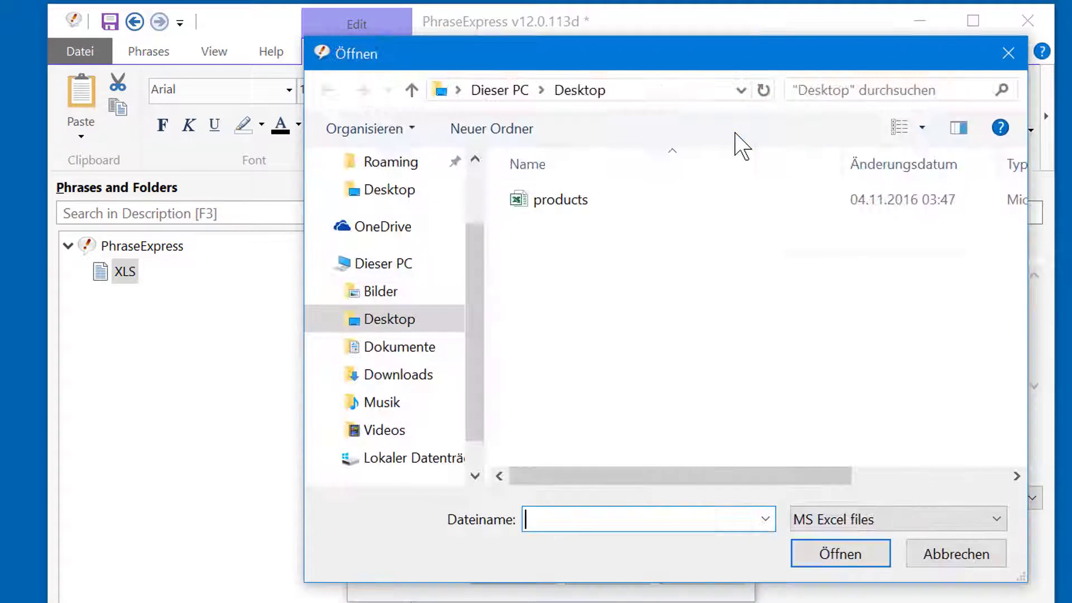
left_click(539, 201)
left_click(816, 558)
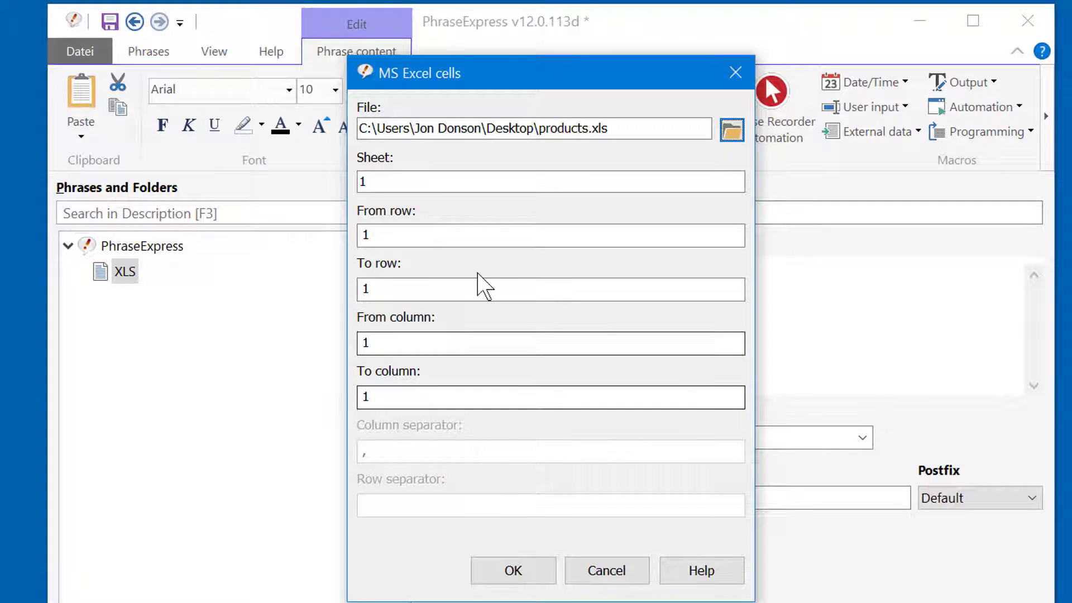
- Set the Excel cells macro to start at row 4, column 2
double_click(412, 234)
type("4")
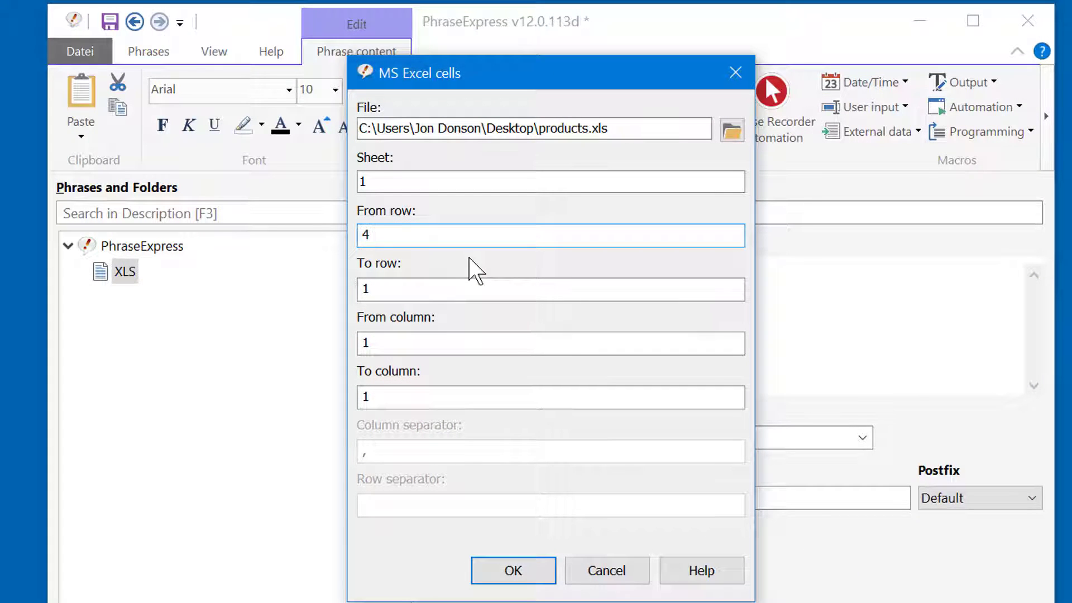
double_click(455, 346)
type("2")
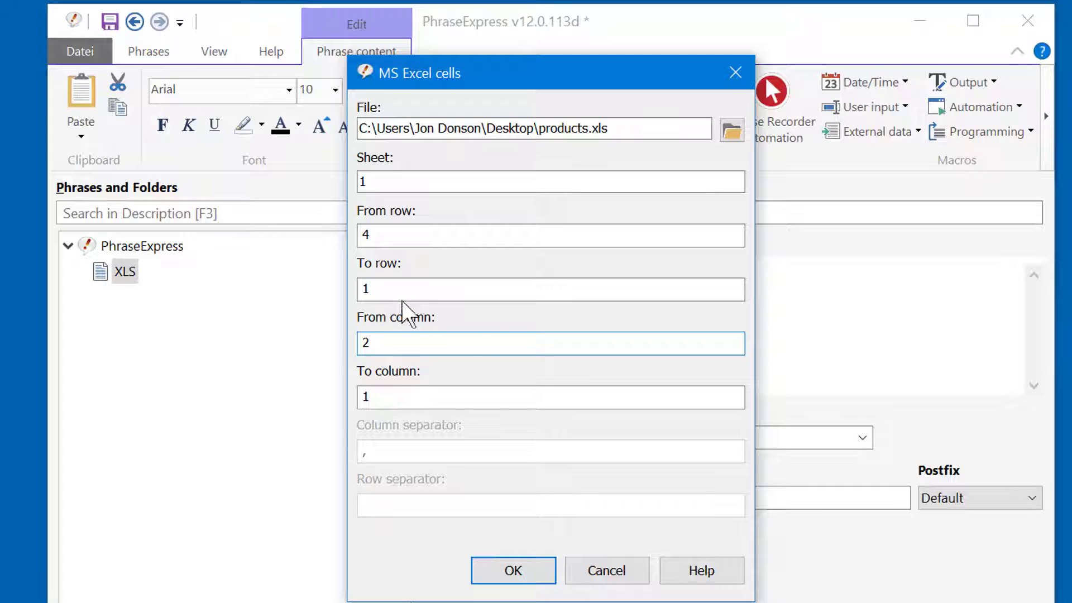
- Keep To row and To column at 1 and insert the macro into the phrase
key("shift+Tab")
type("7")
double_click(430, 393)
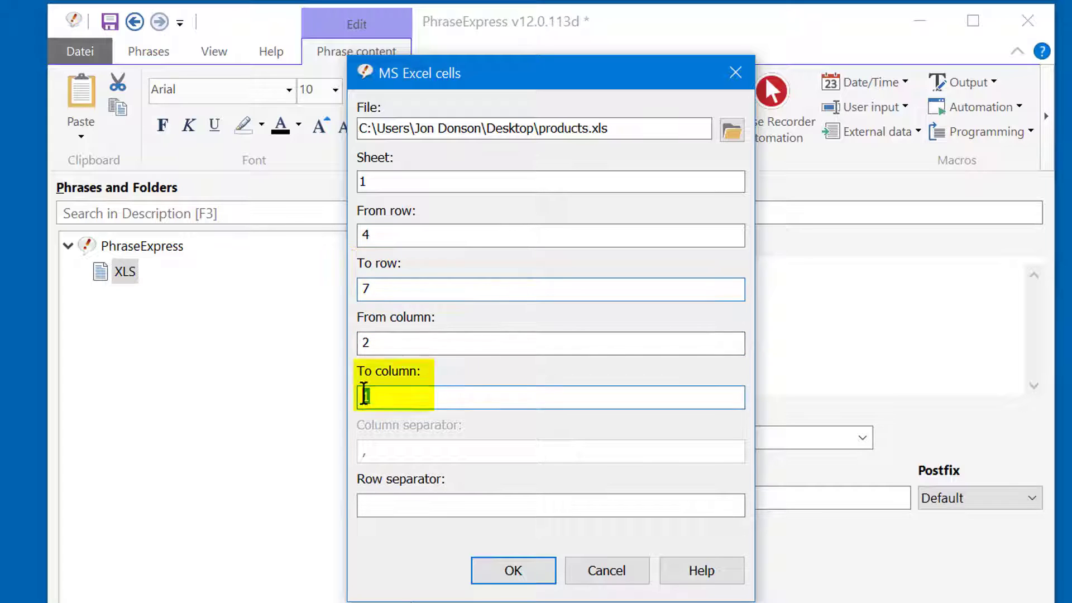
type("8")
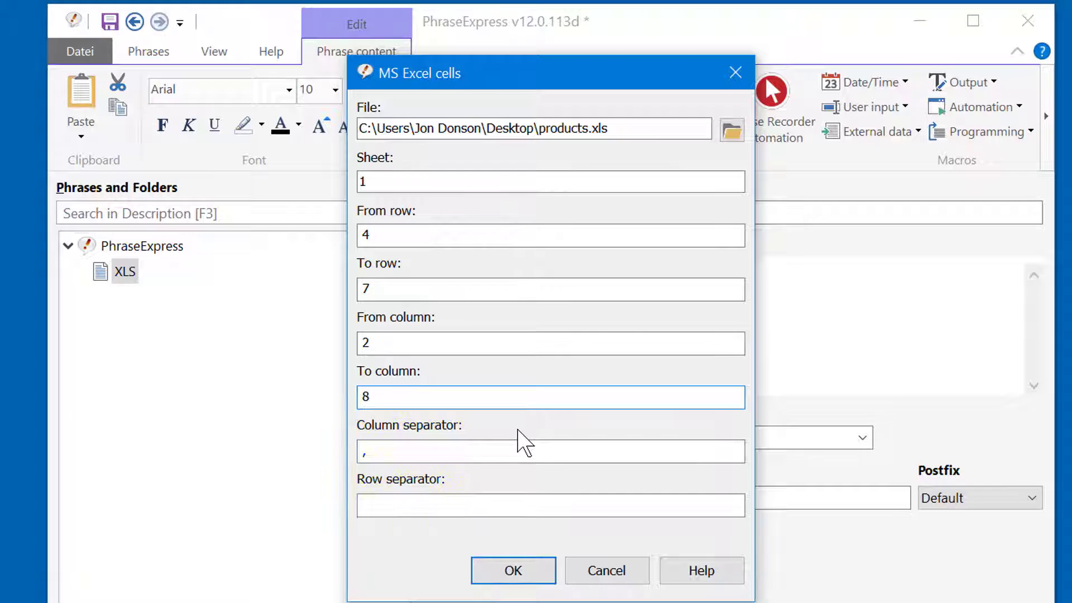
left_click_drag(433, 404, 325, 399)
type("1")
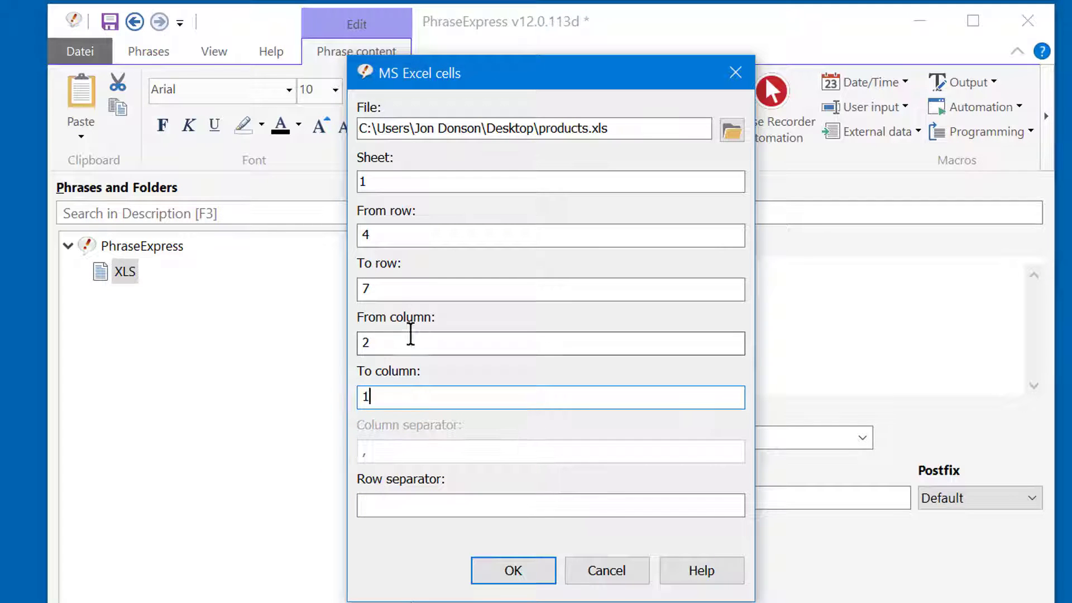
double_click(383, 288)
type("1")
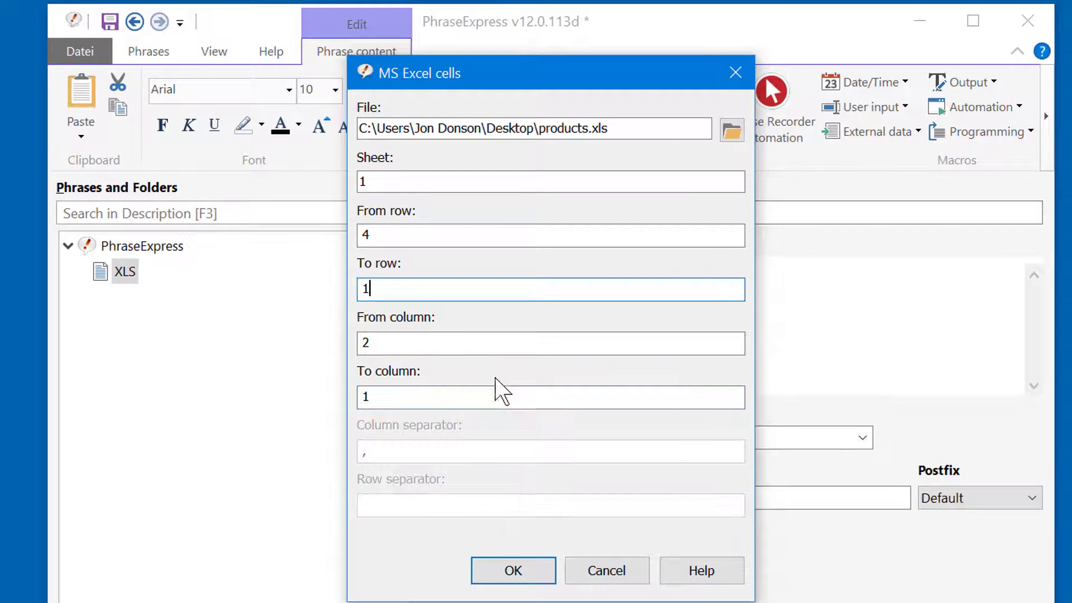
left_click(511, 570)
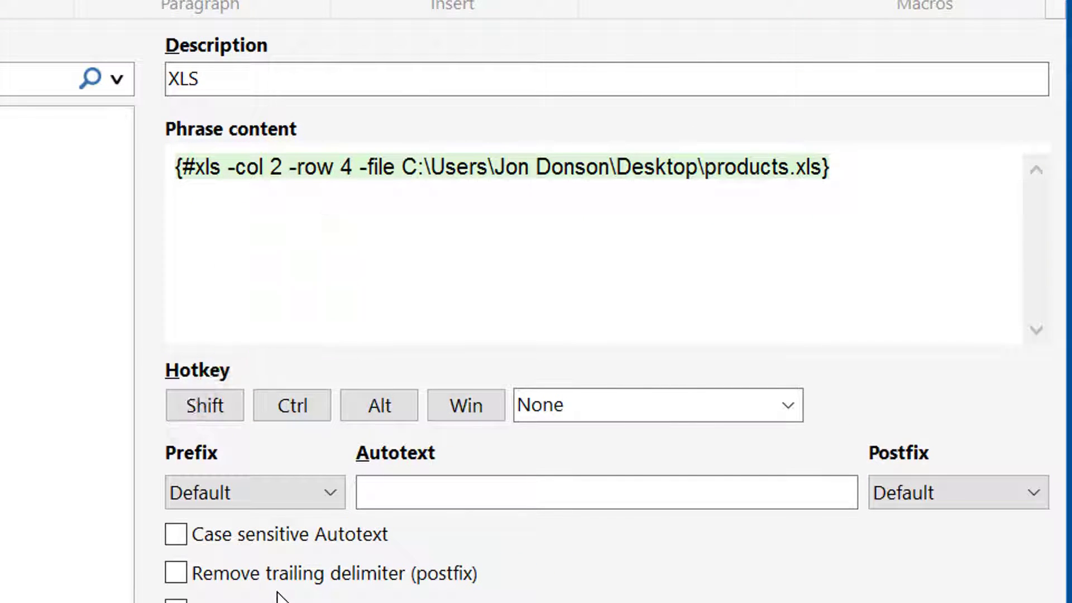
- Type 'Part number is:' before the {#xls macro in the phrase content
left_click(180, 184)
type("Part number is:")
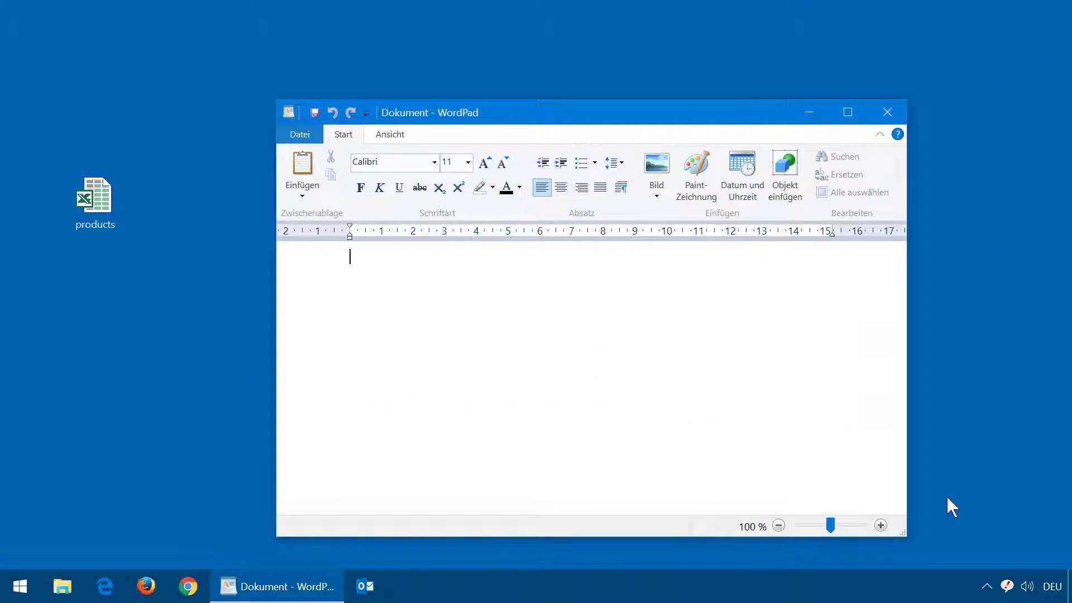
- Insert the XLS phrase into WordPad from the tray menu, producing 'Part number is: 86642'
left_click(1007, 586)
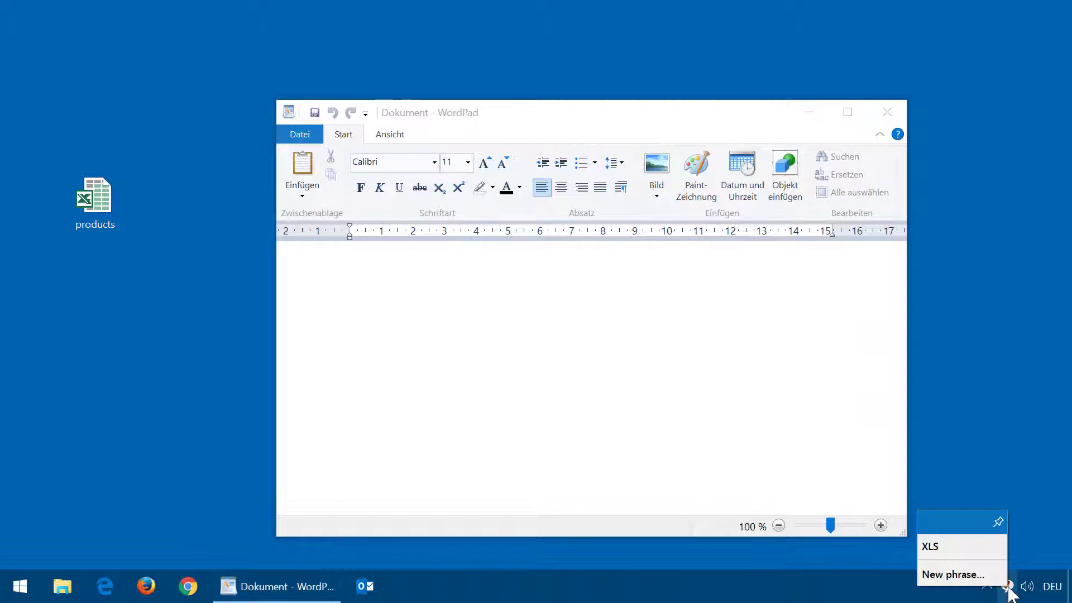
left_click(977, 548)
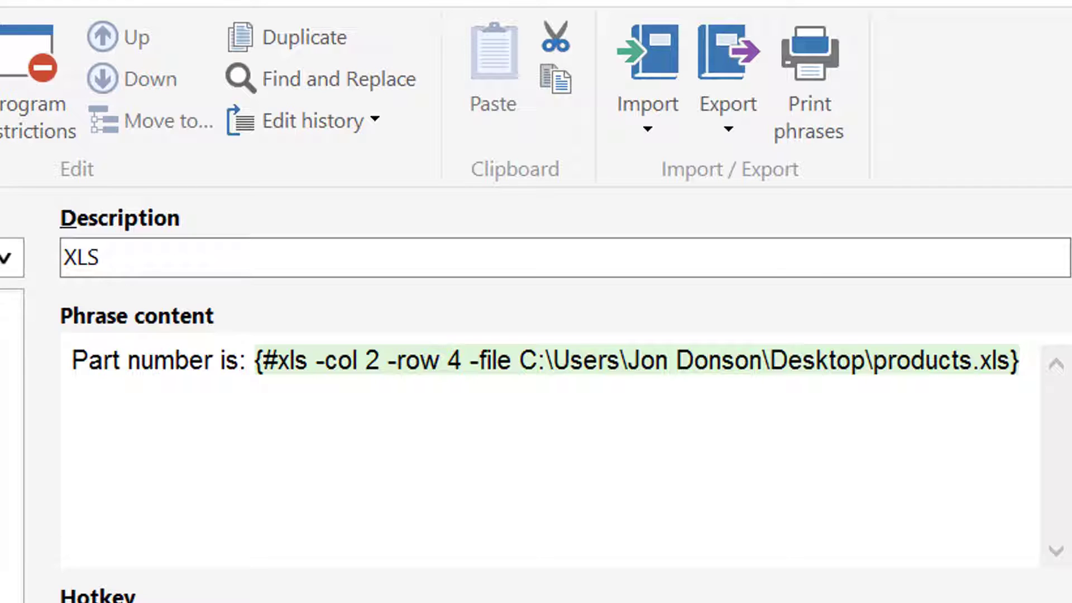
- Delete the fixed row number 4 from the macro and start a Find MS Excel row macro
double_click(454, 361)
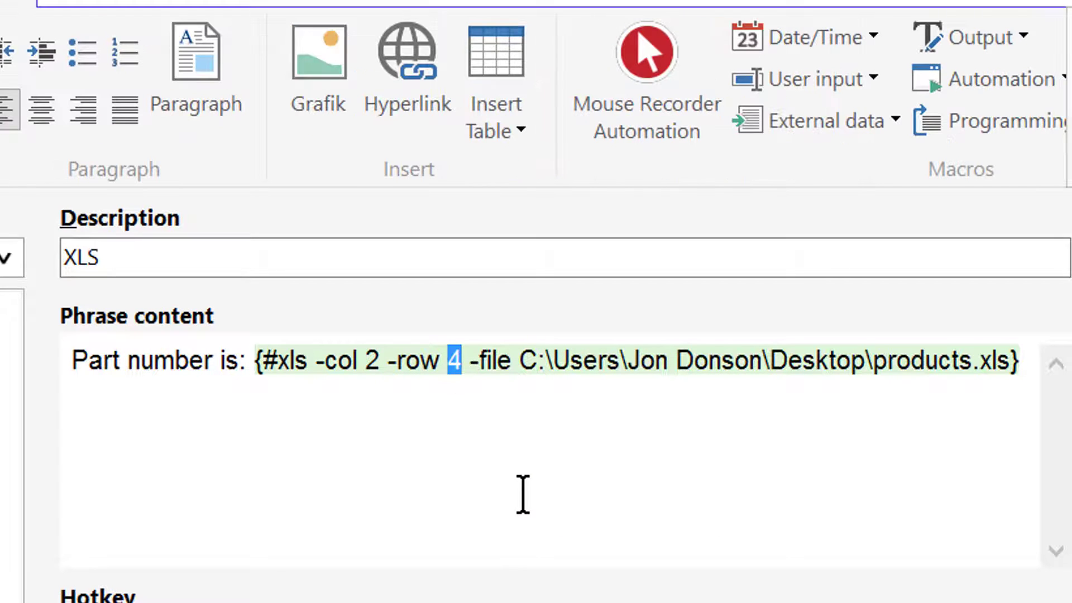
key("BackSpace")
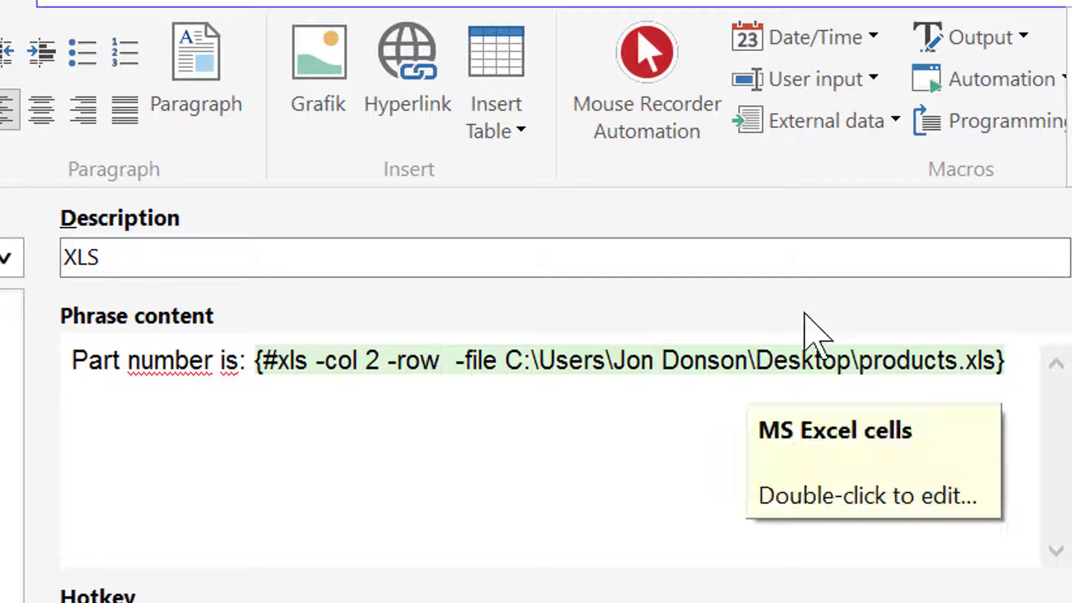
left_click(893, 128)
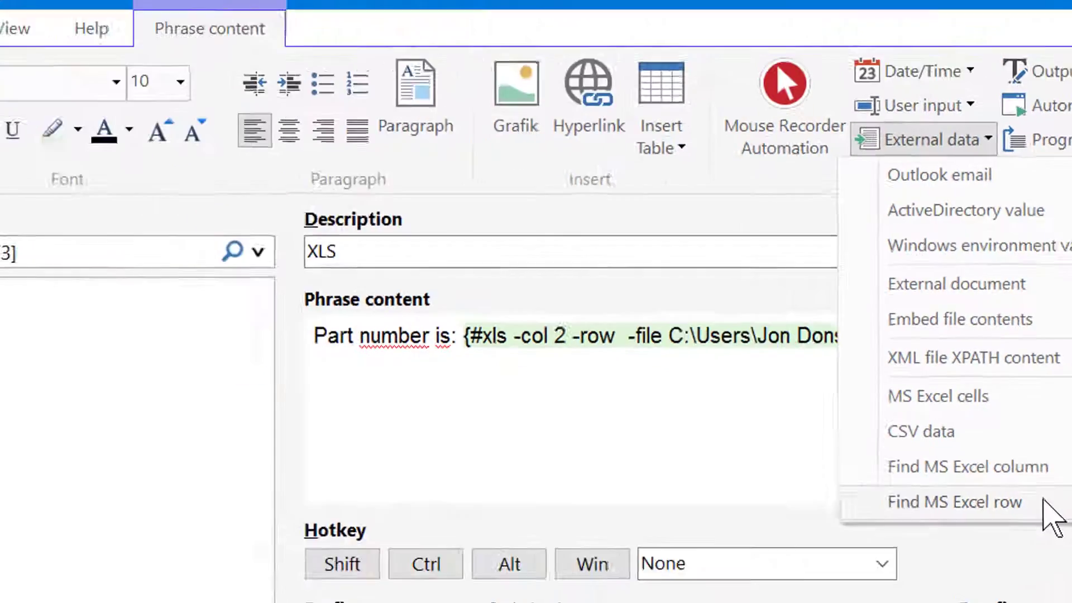
left_click(963, 563)
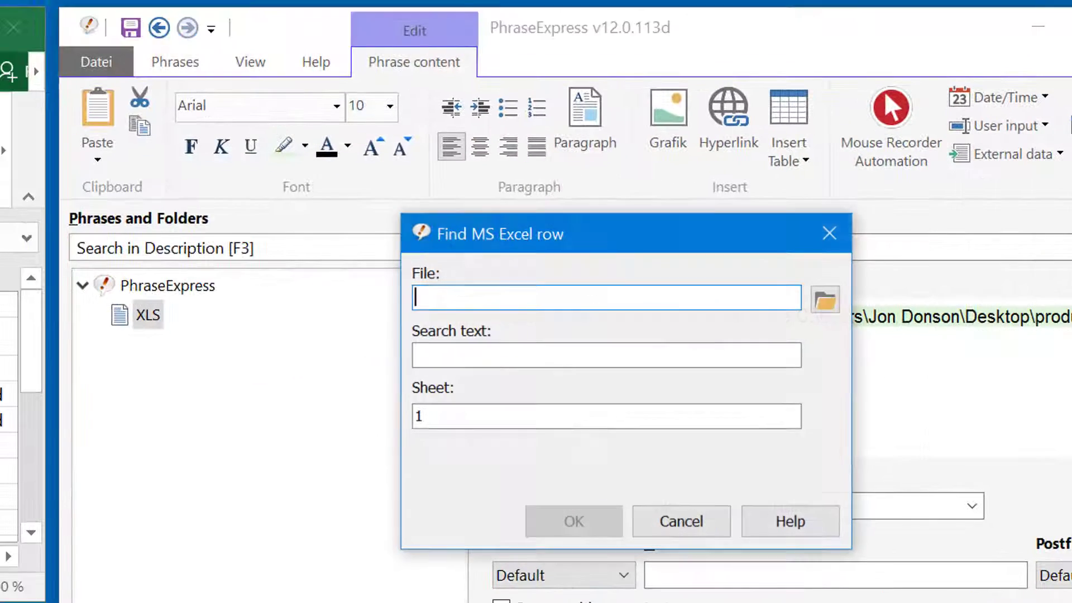
- Choose products.xls on the Desktop as the spreadsheet to search
left_click(838, 301)
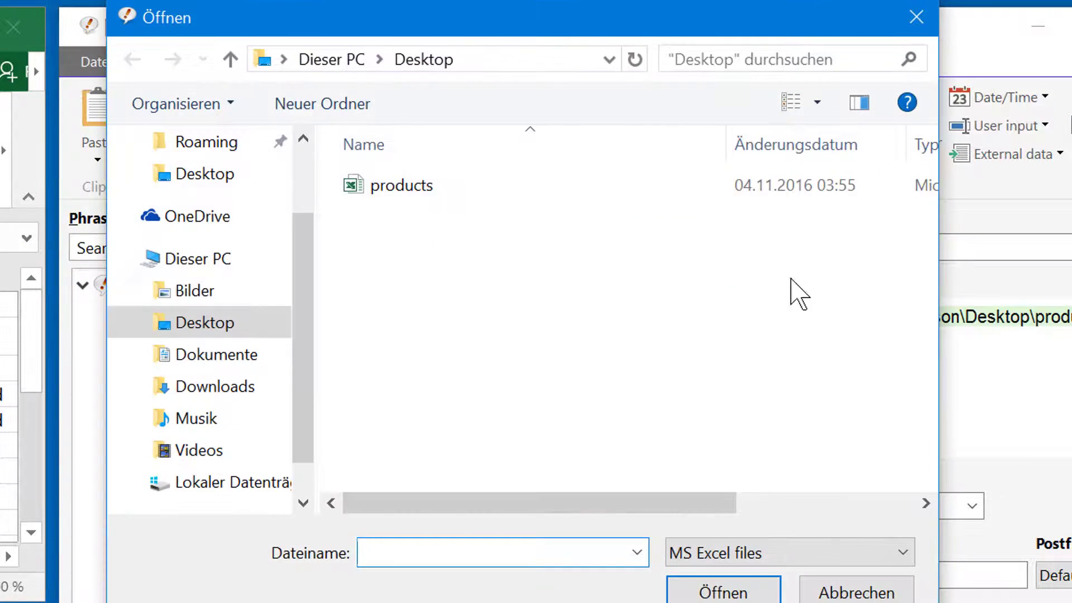
left_click(424, 188)
left_click(714, 589)
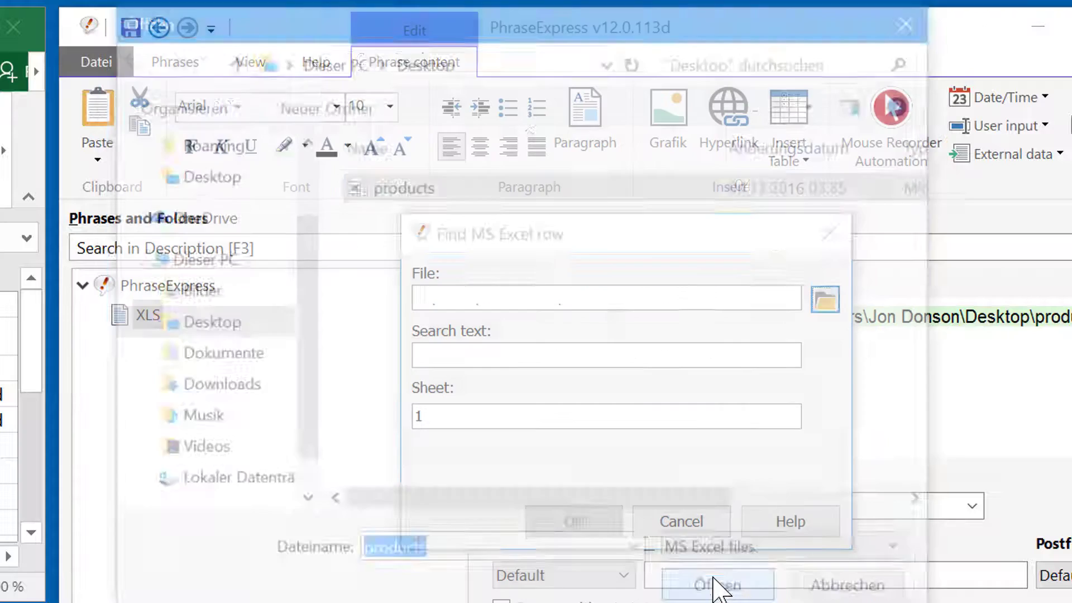
left_click(557, 357)
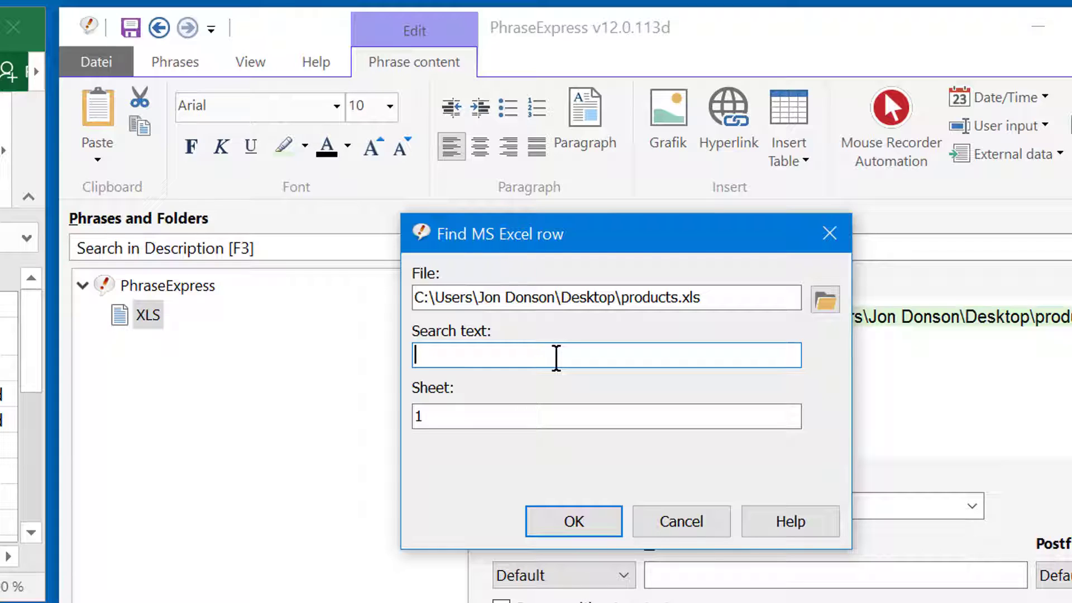
- Make the search text a required, single-line text prompt headed 'Product name?'
right_click(556, 357)
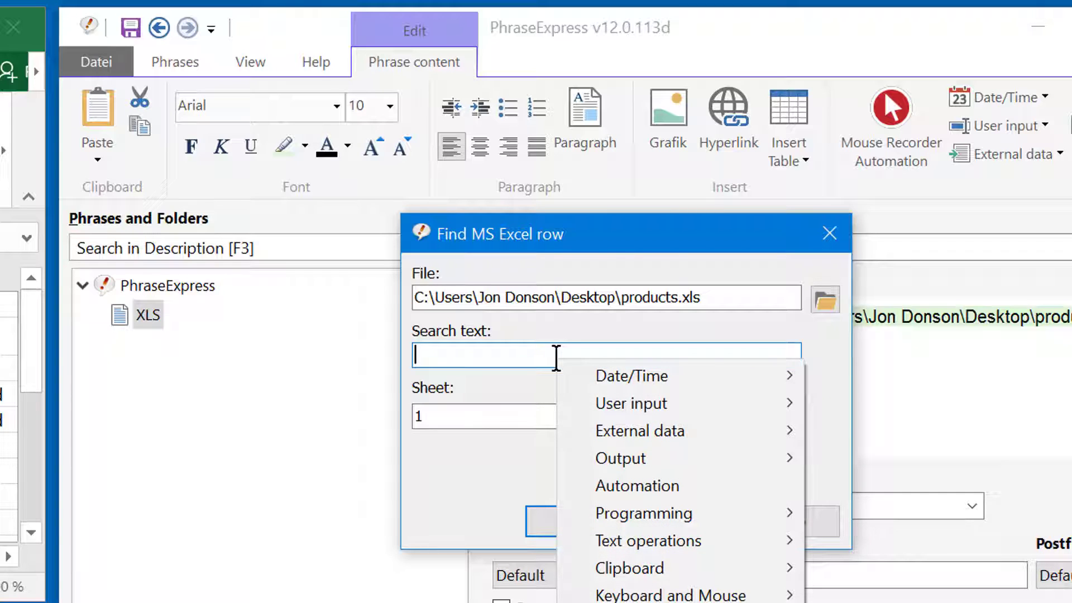
mouse_move(641, 403)
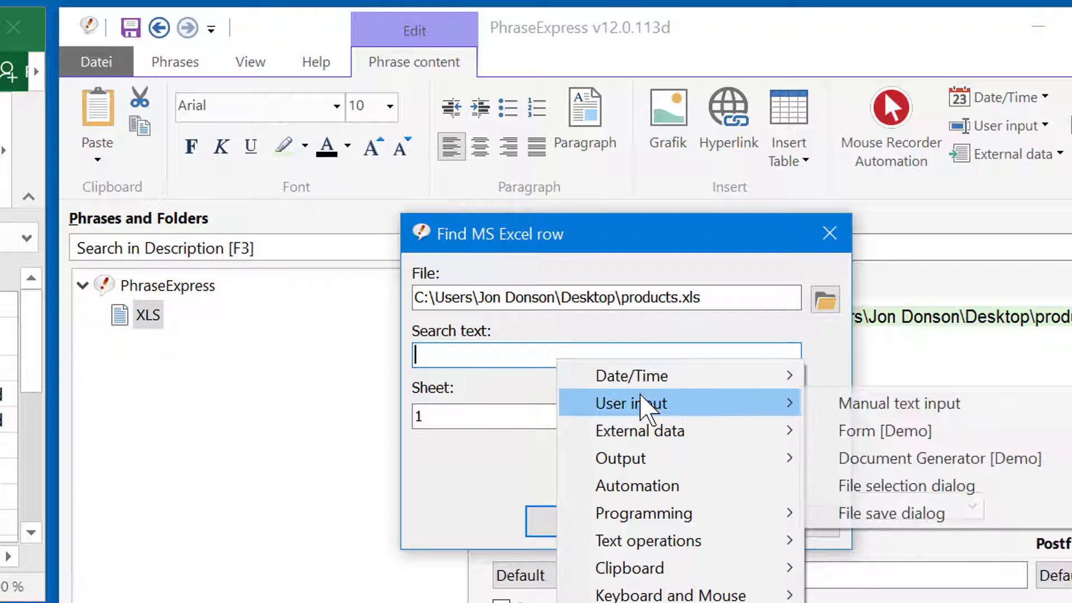
left_click(882, 403)
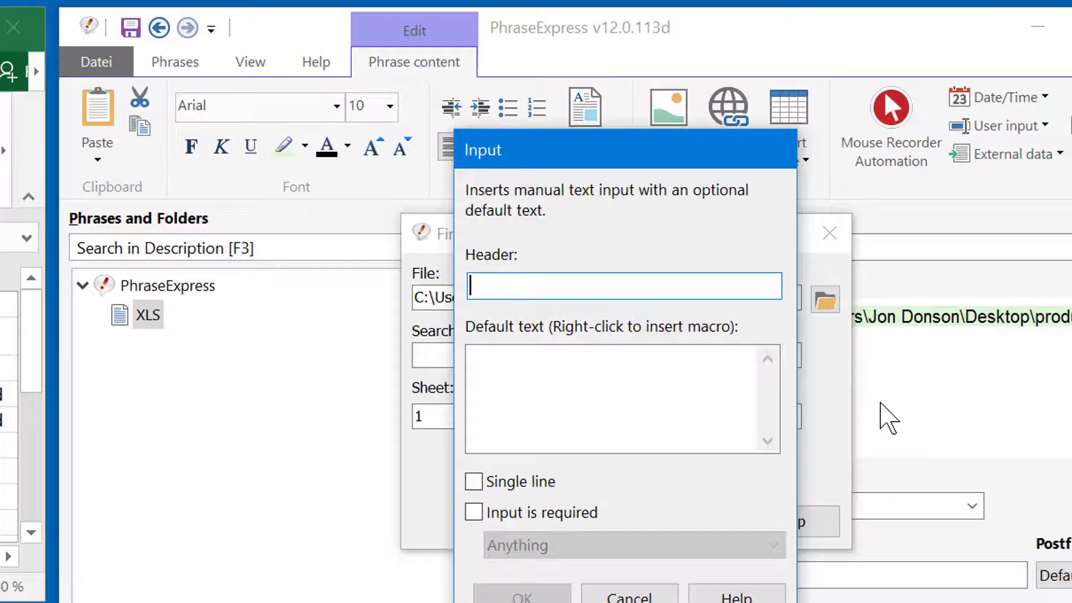
type("Product name")
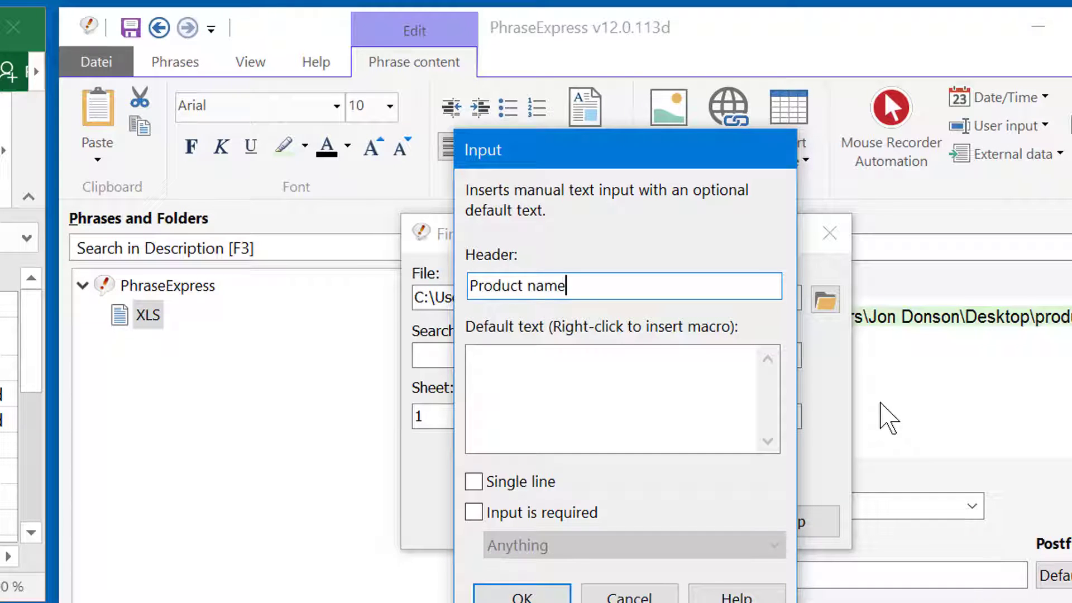
type("?")
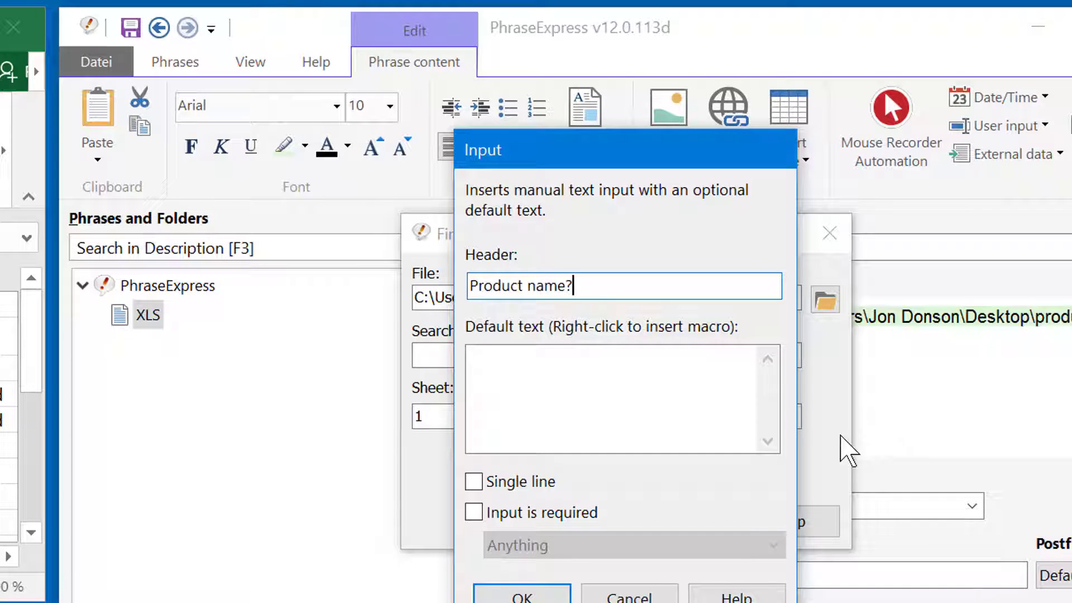
left_click(545, 482)
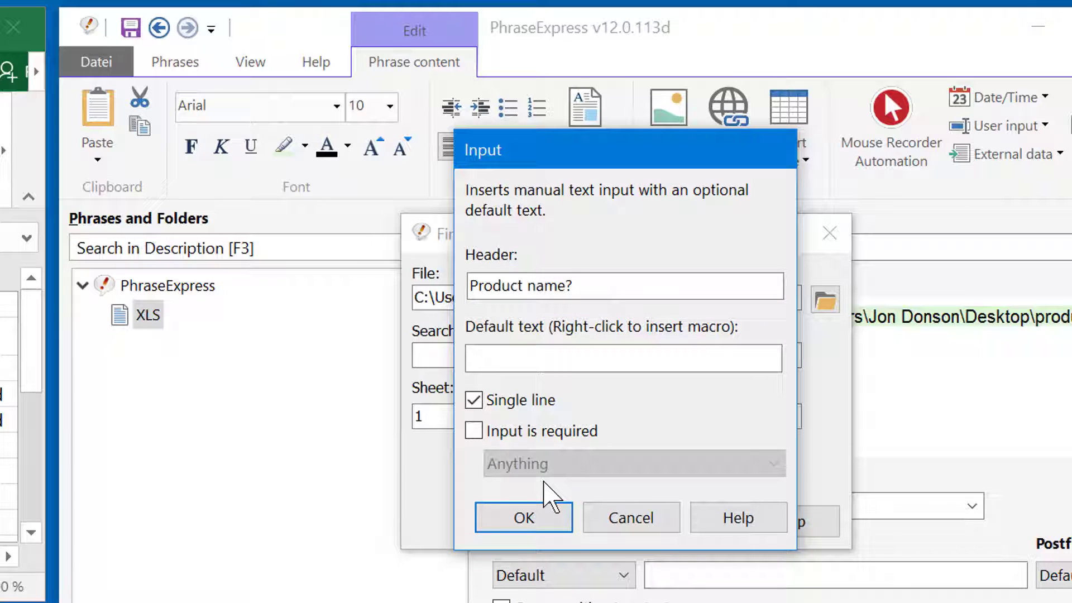
left_click(556, 431)
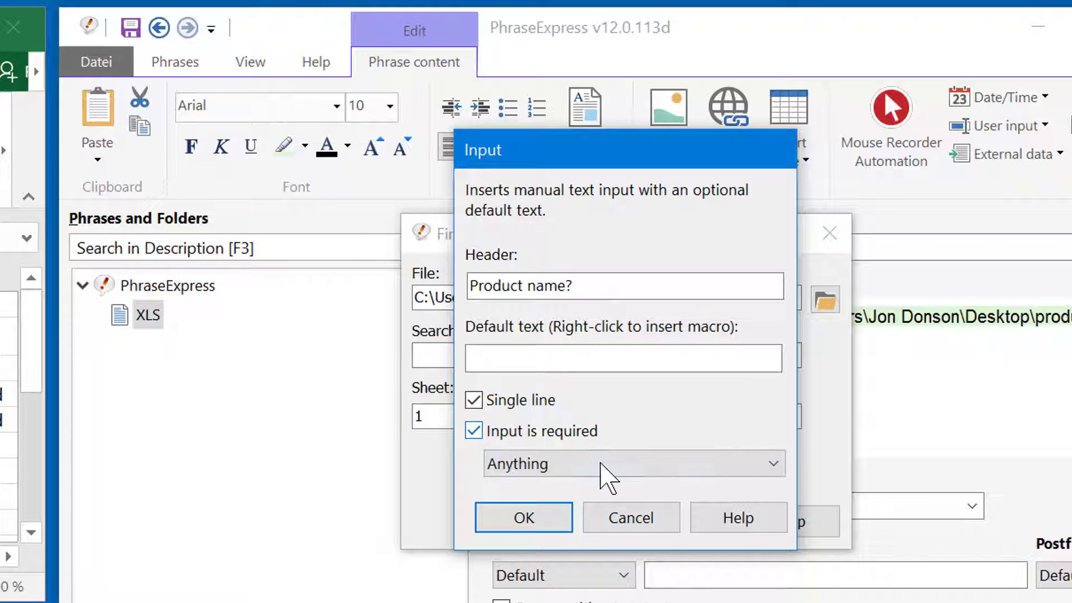
left_click(607, 478)
left_click(516, 591)
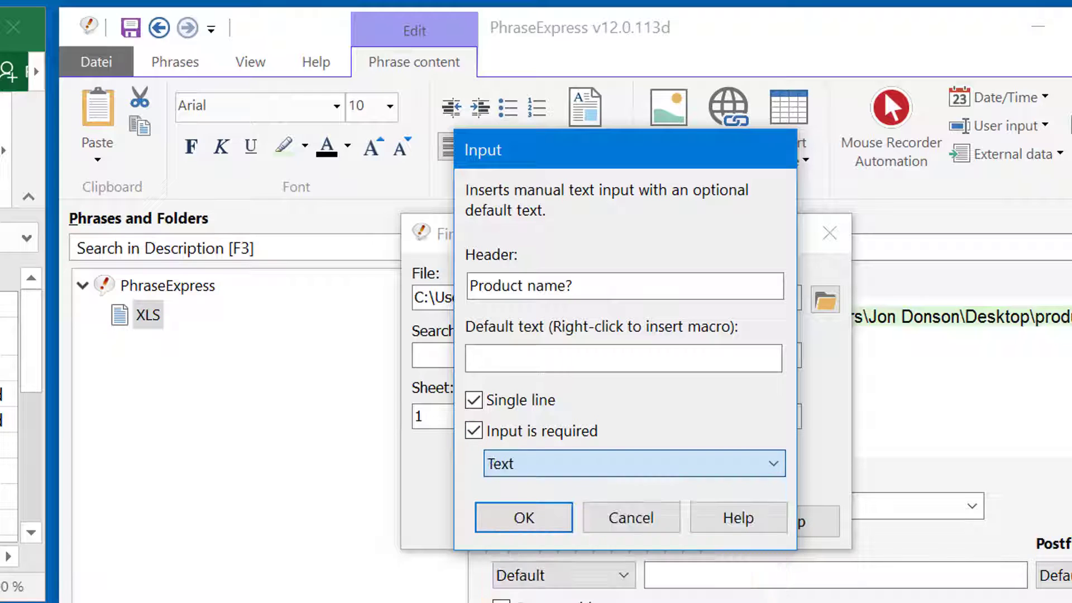
left_click(552, 525)
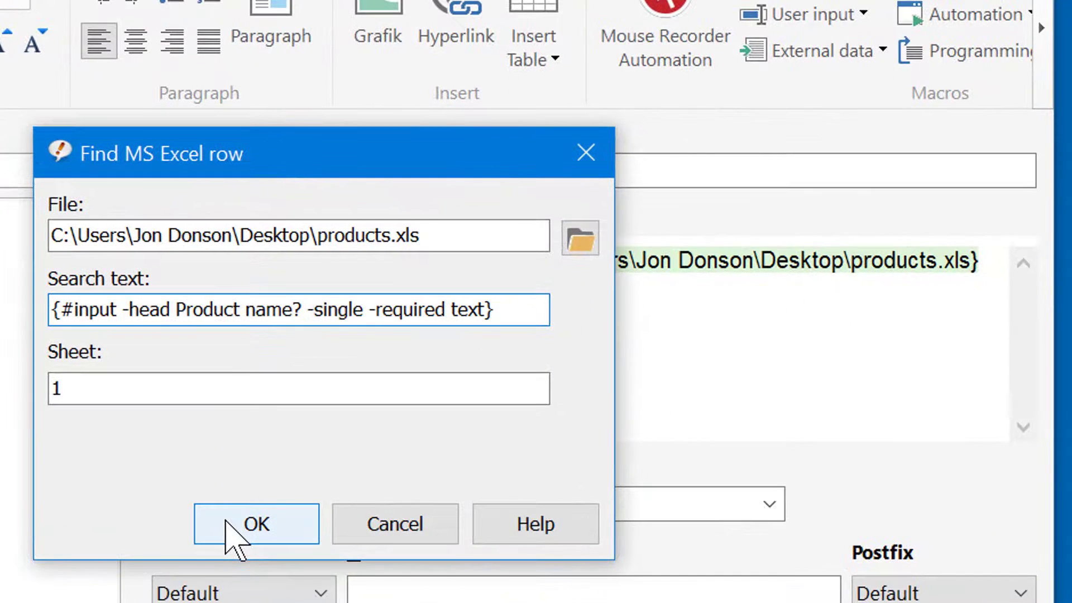
left_click(229, 522)
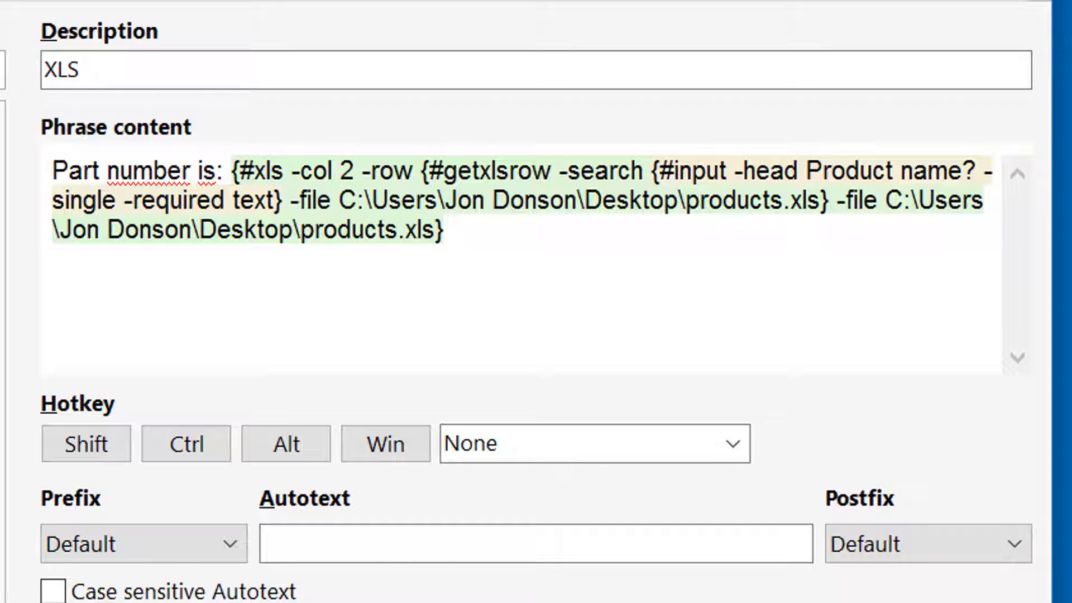
- Set the #xls macro to columns 2–4 with ', ' separator and relabel it 'Product information:'
left_click(276, 176)
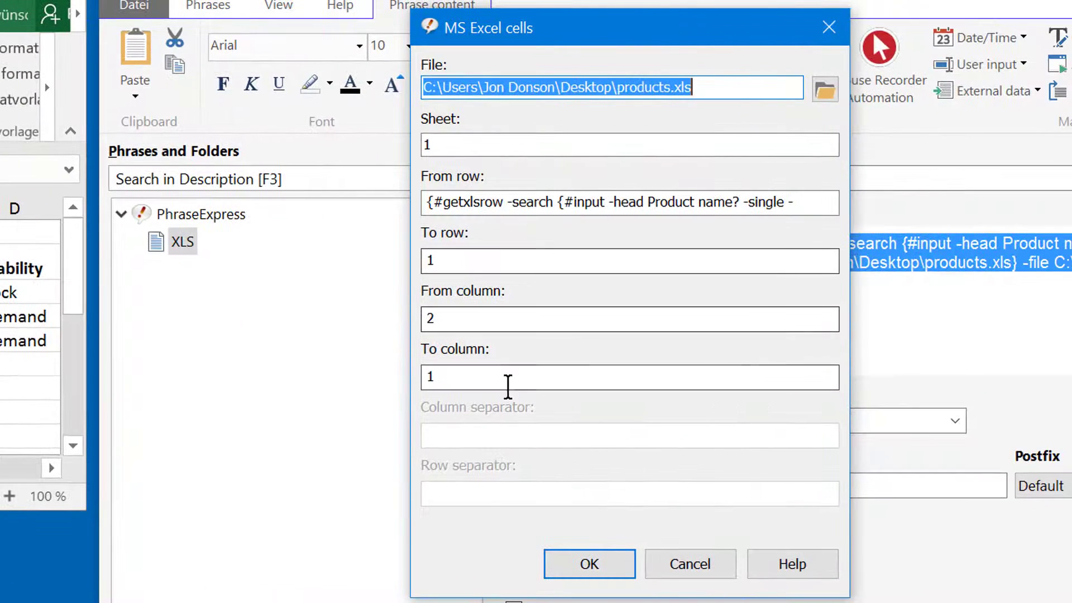
left_click(922, 394)
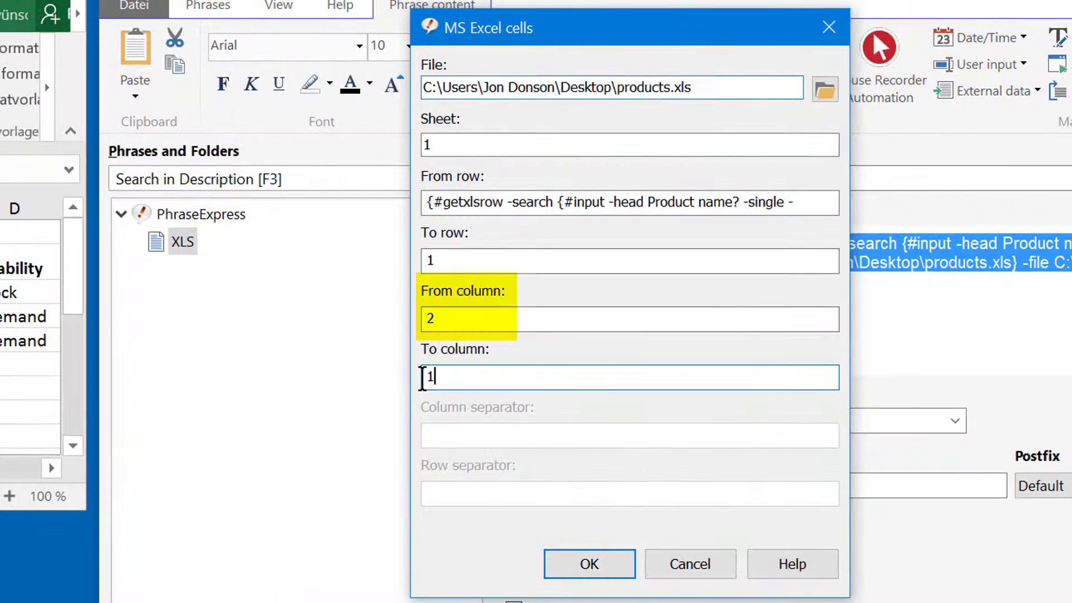
double_click(426, 377)
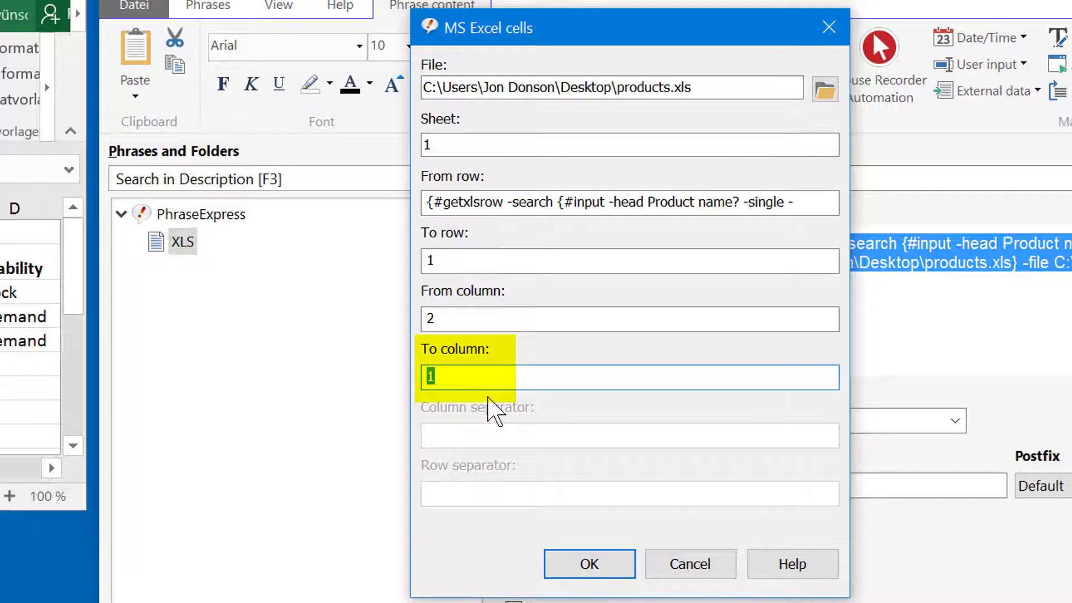
type("4")
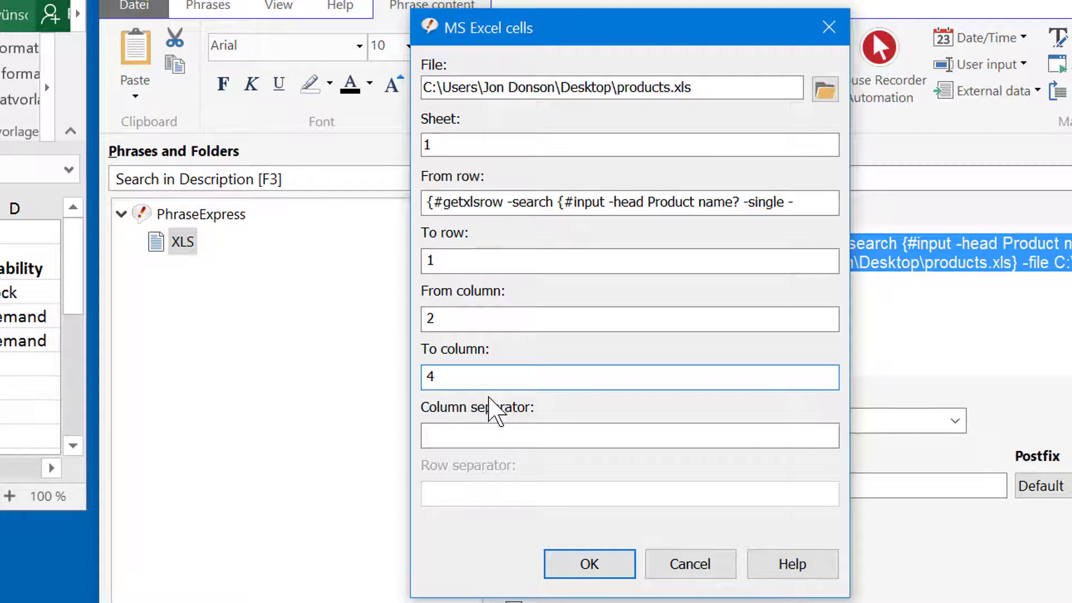
left_click(497, 440)
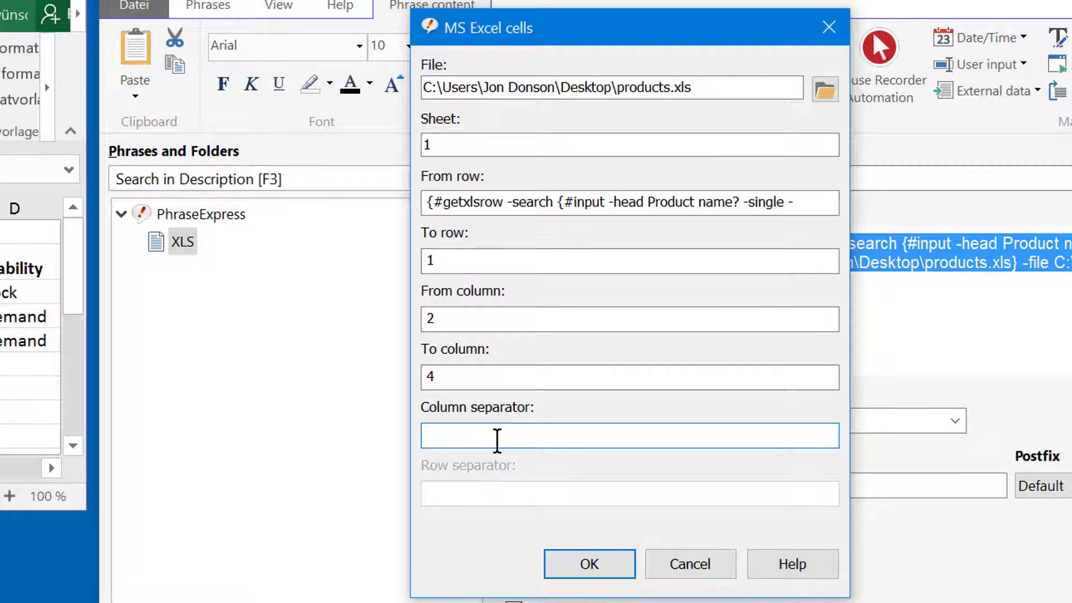
type(",")
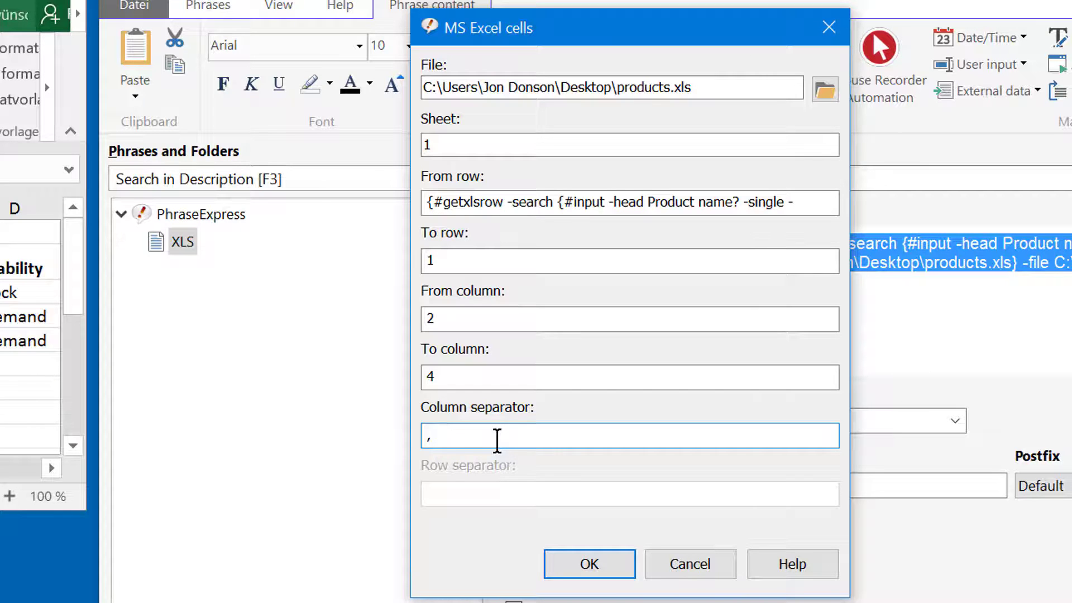
left_click(598, 567)
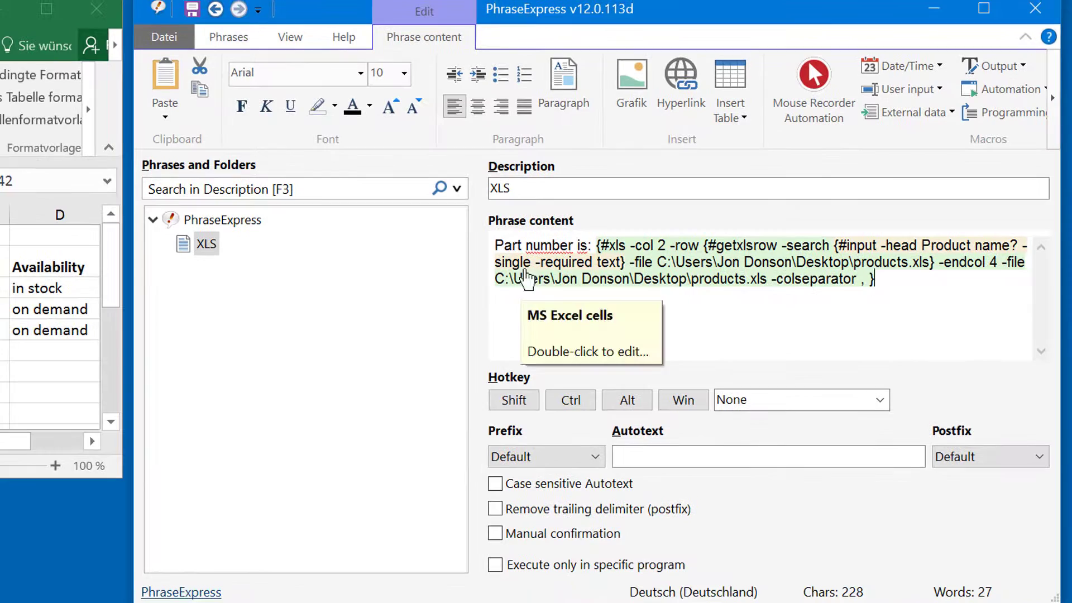
left_click_drag(589, 246, 495, 245)
type("Product information")
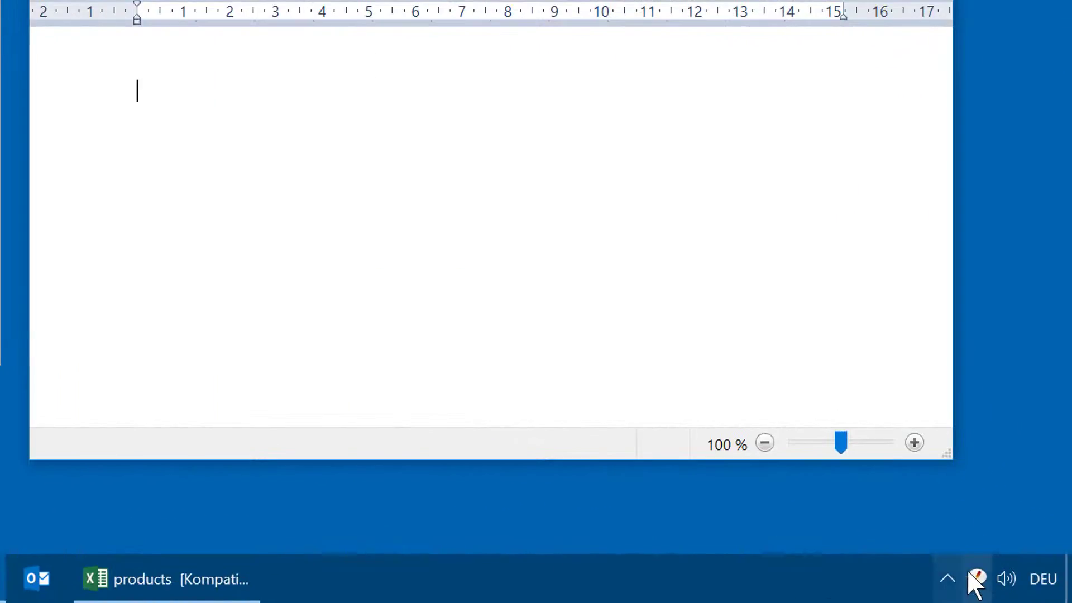
- Run the XLS phrase in WordPad and enter Beer as the product name
left_click(976, 577)
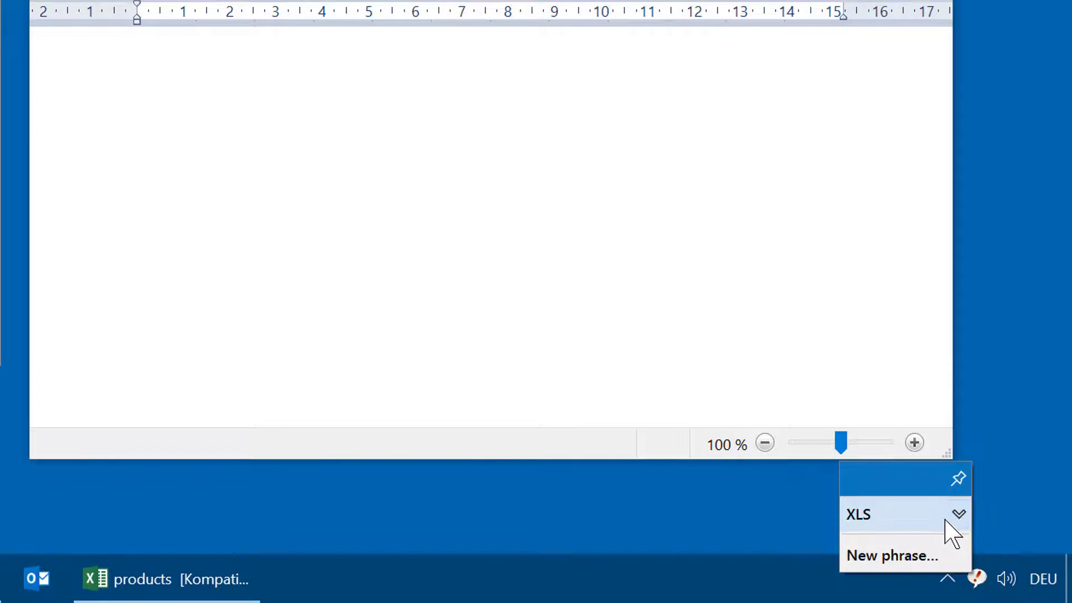
left_click(895, 510)
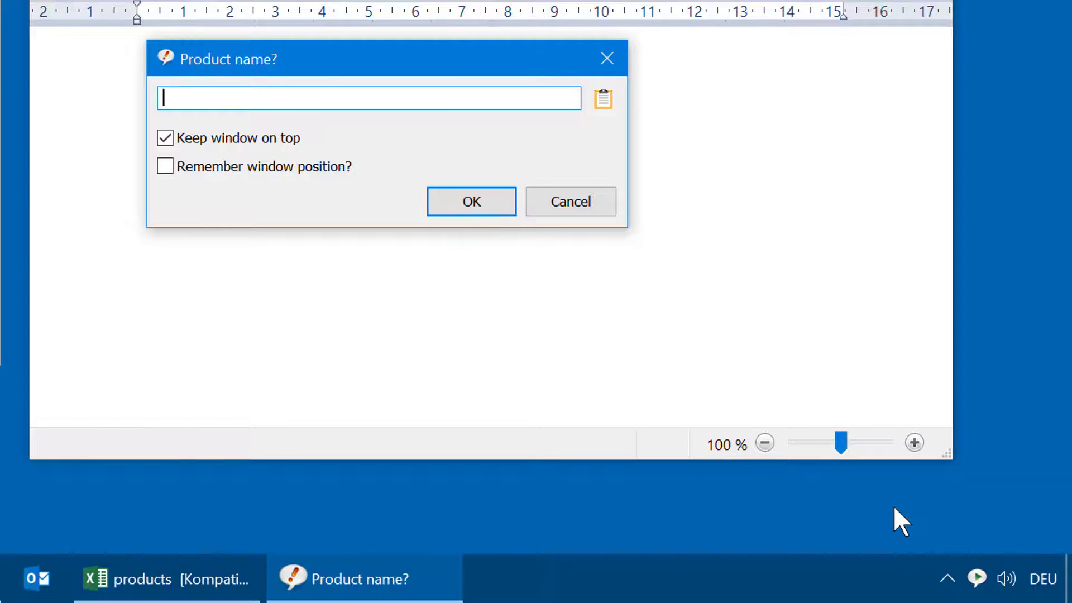
type("Beer")
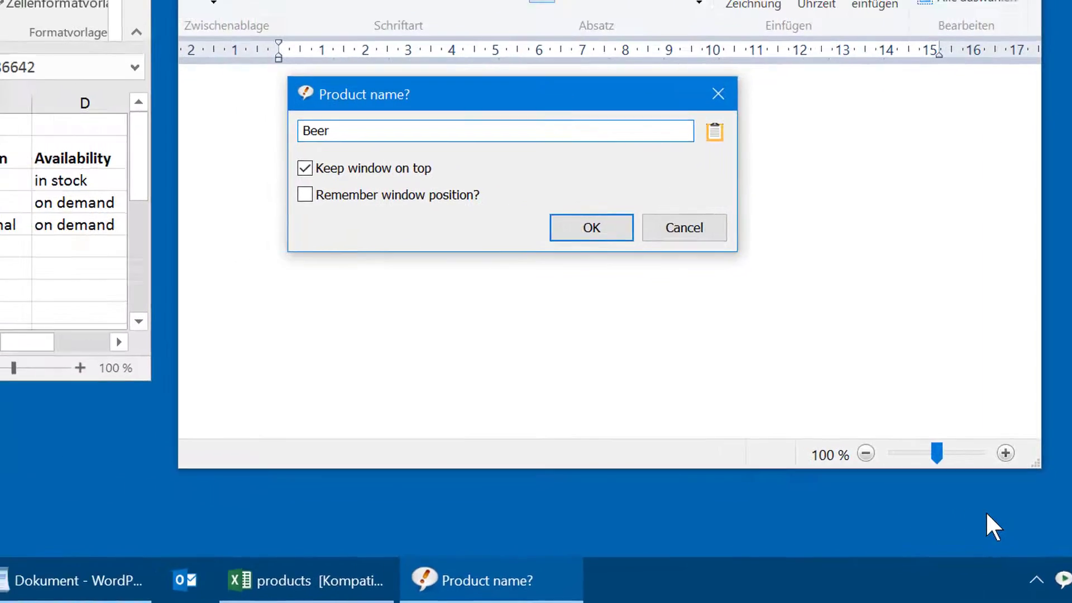
key("Return")
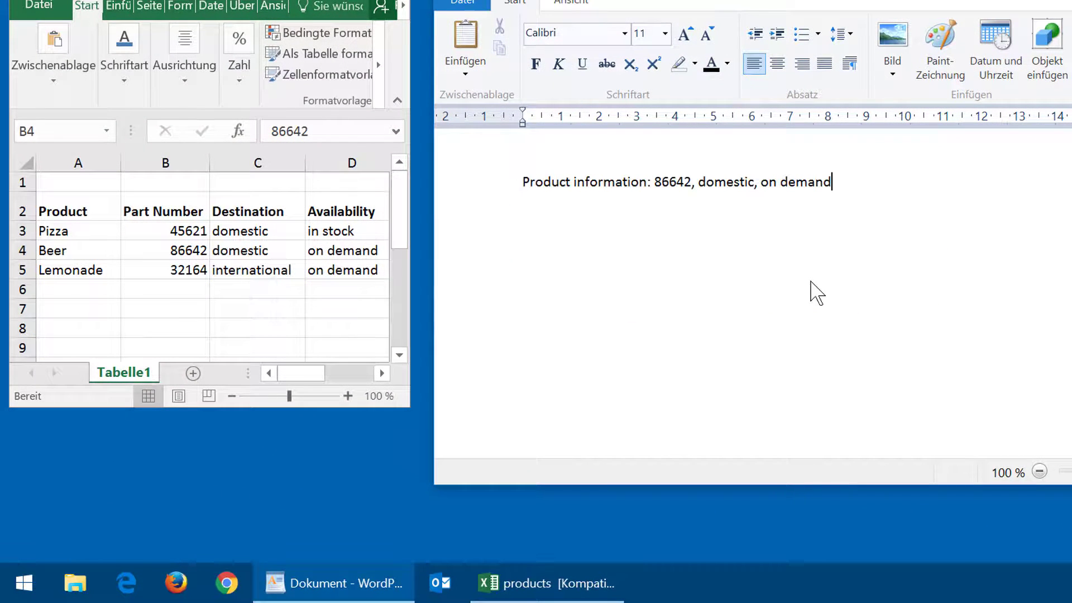